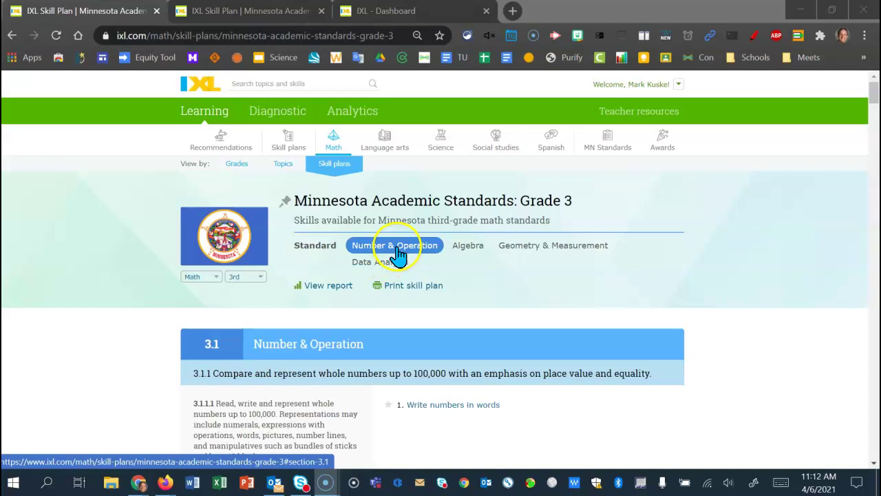
Step: Suggest "Estimate differences up to 1,000" and "Solve inequalities using estimation" to students under standard 3.1.1.4 of the grade 3 math plan
{"action": "scroll", "coordinate": [108, 338], "scroll_direction": "down", "scroll_amount": 3}
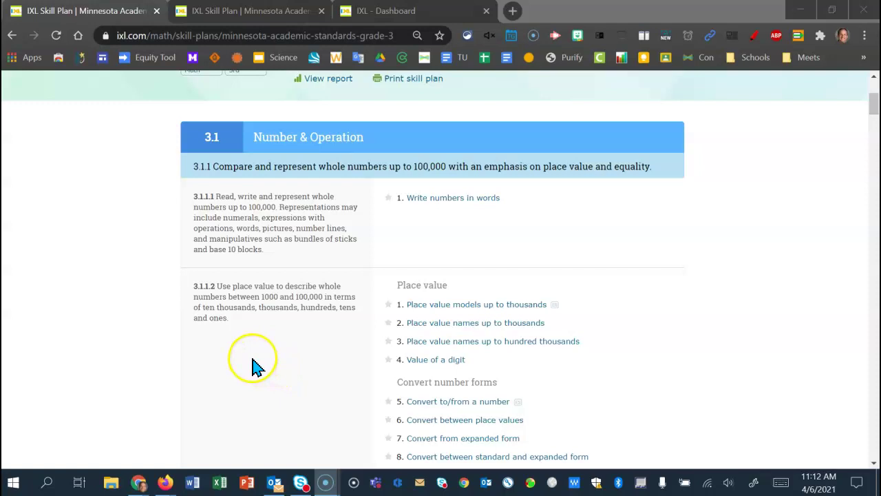
{"action": "scroll", "coordinate": [265, 342], "scroll_direction": "down", "scroll_amount": 8}
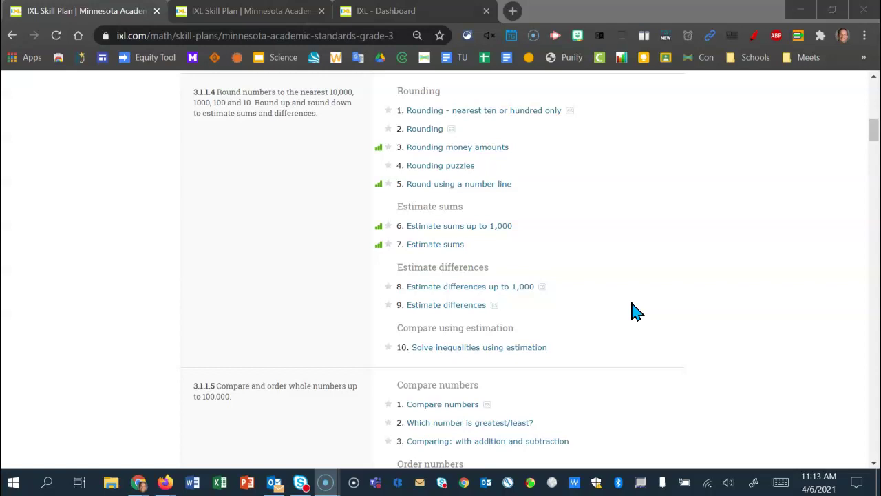
{"action": "left_click", "coordinate": [388, 286]}
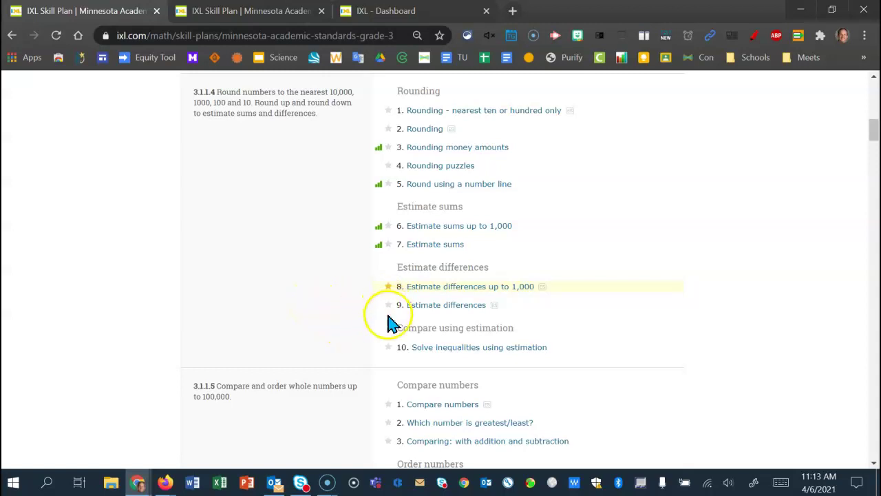
{"action": "left_click", "coordinate": [388, 347]}
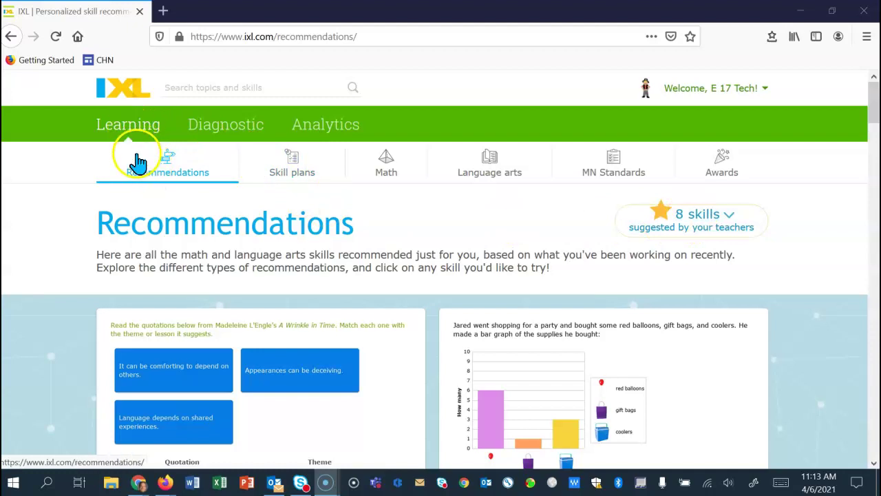
Step: In the student's IXL account in Firefox, view the list of skills suggested by teachers on the Recommendations page
{"action": "left_click", "coordinate": [699, 215]}
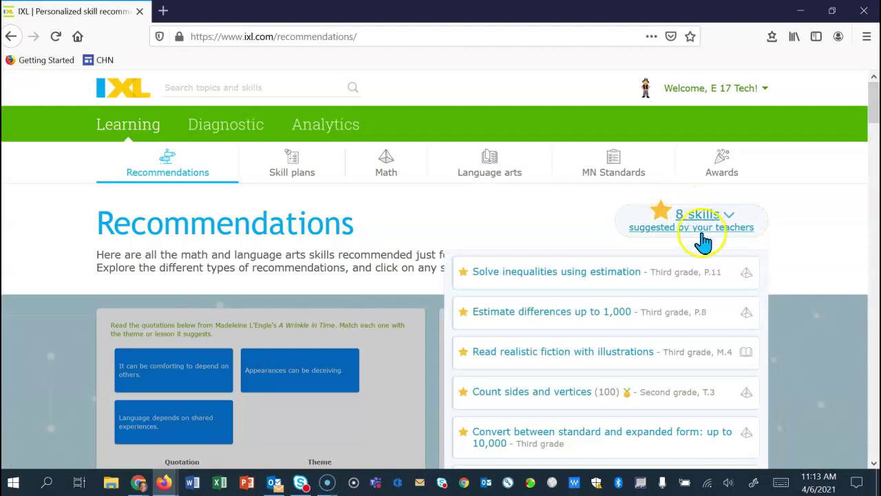
{"action": "scroll", "coordinate": [710, 296], "scroll_direction": "down", "scroll_amount": 2}
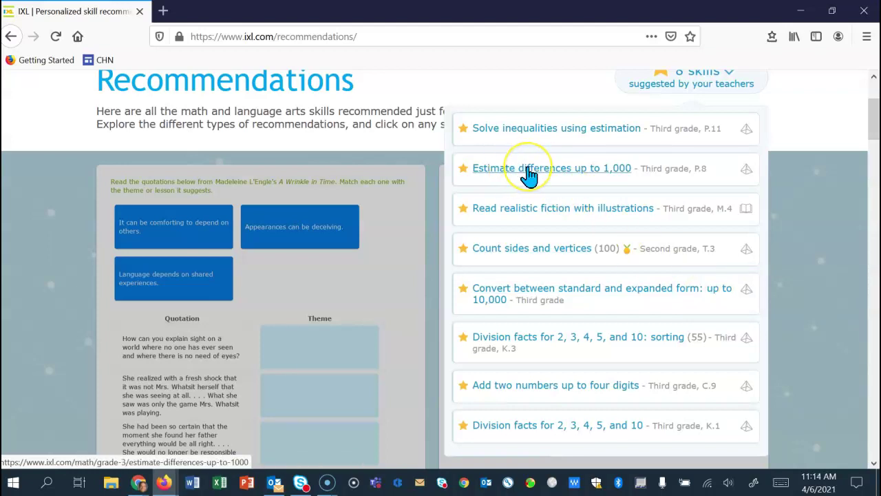
{"action": "scroll", "coordinate": [595, 245], "scroll_direction": "down", "scroll_amount": 1}
{"action": "scroll", "coordinate": [597, 246], "scroll_direction": "up", "scroll_amount": 1}
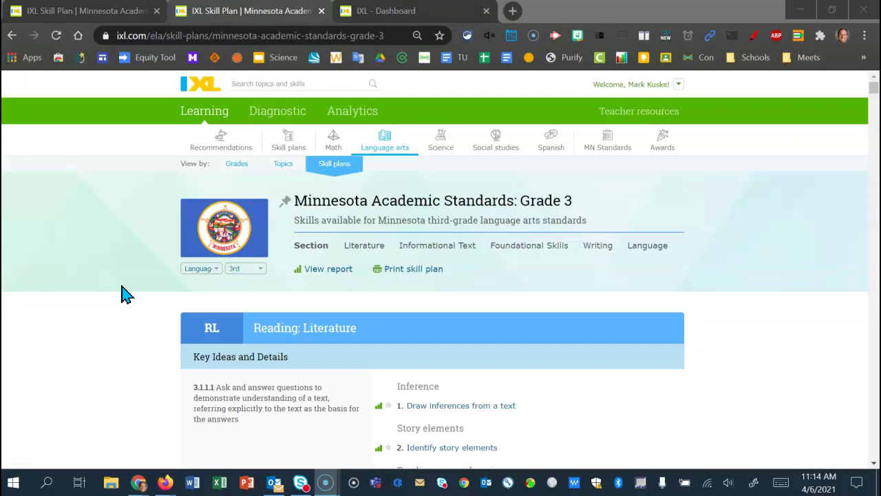
{"action": "left_click_drag", "start_coordinate": [597, 228], "coordinate": [361, 226]}
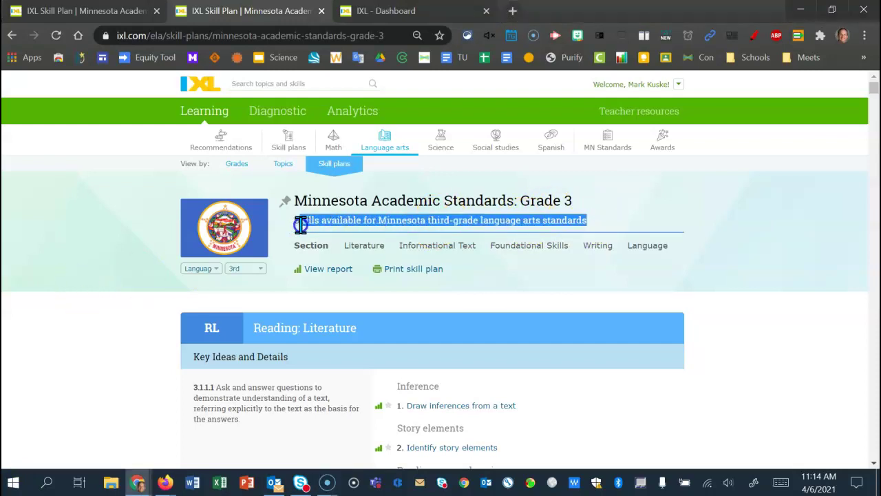
{"action": "left_click", "coordinate": [454, 221]}
{"action": "left_click", "coordinate": [367, 250]}
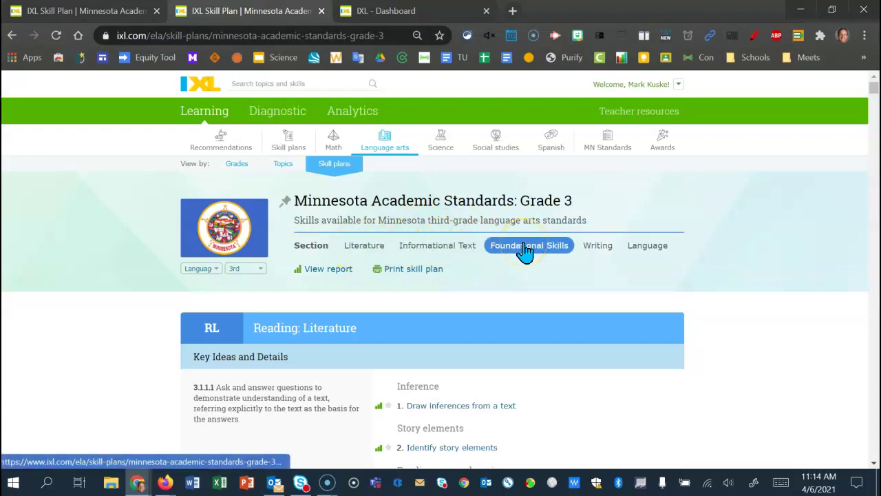
{"action": "left_click", "coordinate": [597, 248]}
{"action": "left_click", "coordinate": [648, 248]}
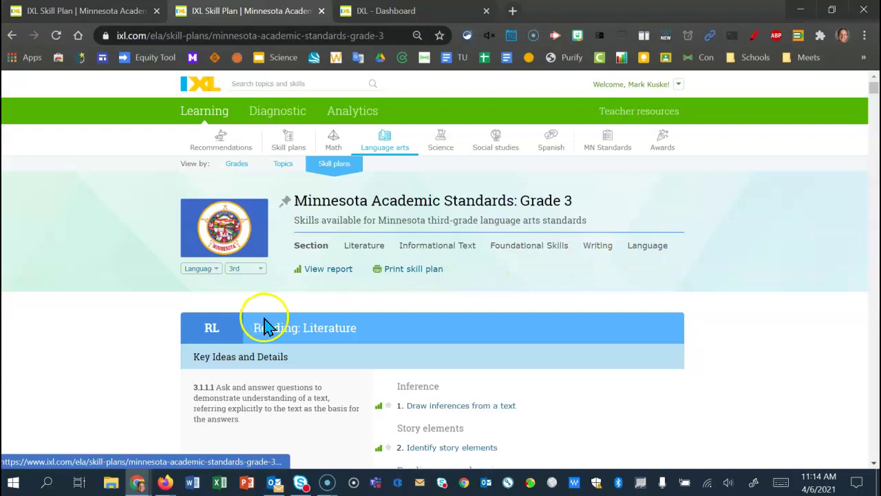
Step: Check whom "Read realistic fiction with illustrations" is suggested to under standard 3.1.1.1 of the grade 3 language arts plan
{"action": "scroll", "coordinate": [149, 320], "scroll_direction": "down", "scroll_amount": 3}
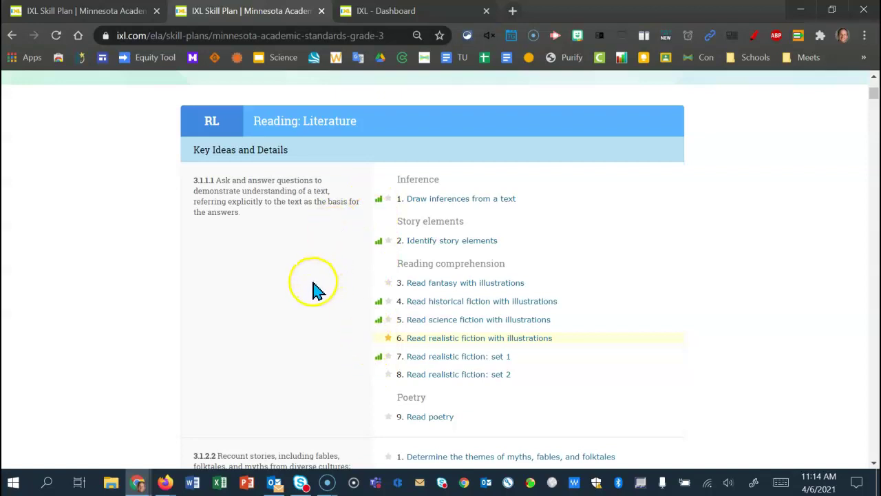
{"action": "left_click", "coordinate": [389, 338]}
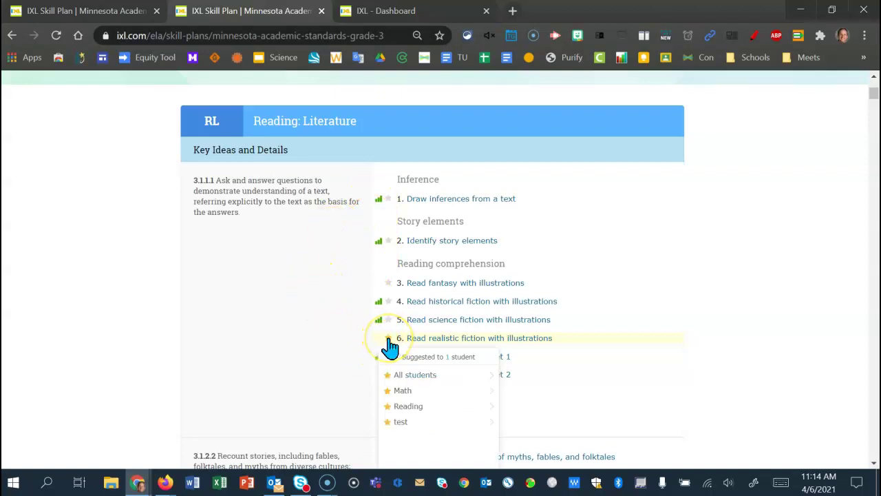
{"action": "left_click", "coordinate": [308, 343]}
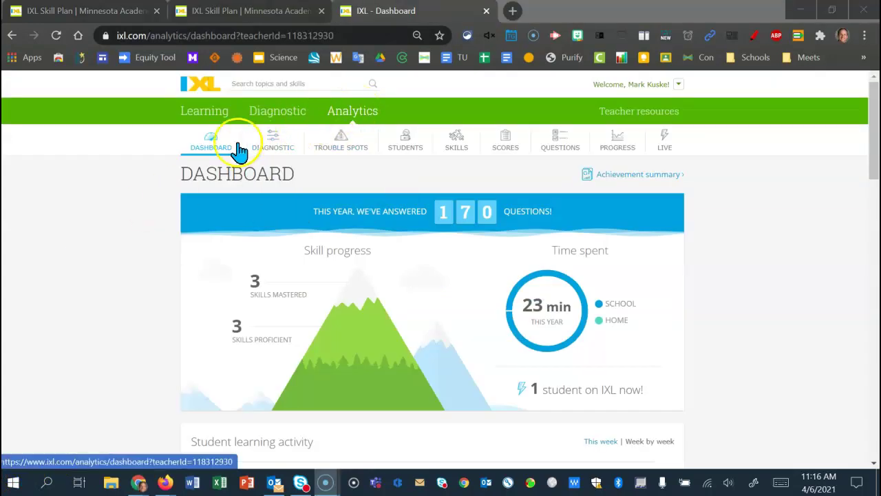
Step: Go from the analytics dashboard to the Skill plans page in the Learning area
{"action": "left_click", "coordinate": [217, 154]}
{"action": "left_click", "coordinate": [205, 117]}
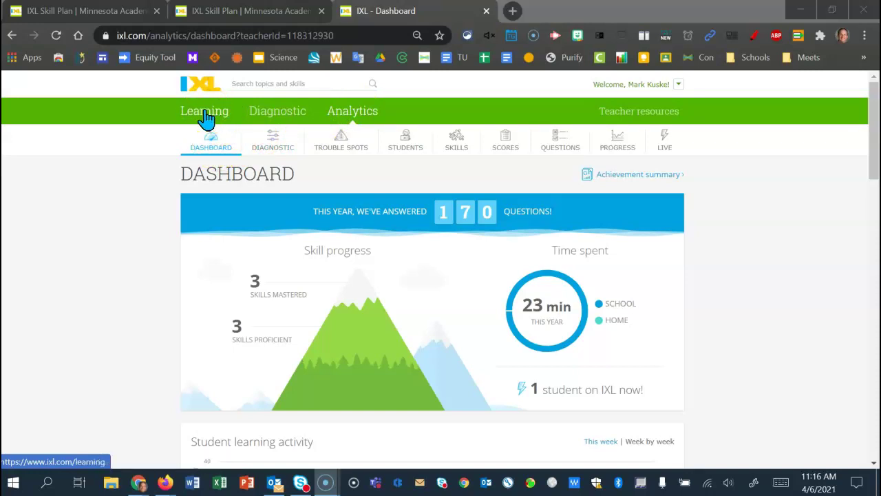
{"action": "left_click", "coordinate": [205, 113]}
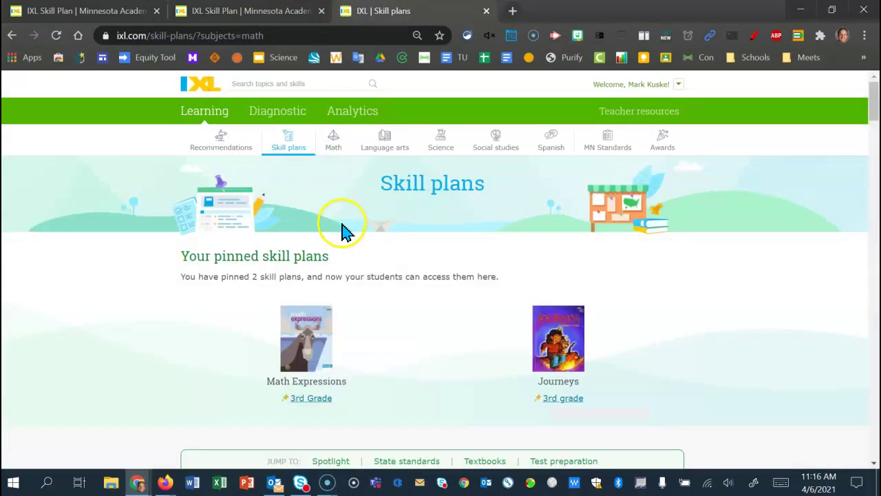
Step: Filter the skill plans to all subjects and 3rd grade, and go to the state standards section
{"action": "scroll", "coordinate": [365, 230], "scroll_direction": "down", "scroll_amount": 2}
{"action": "scroll", "coordinate": [365, 230], "scroll_direction": "down", "scroll_amount": 1}
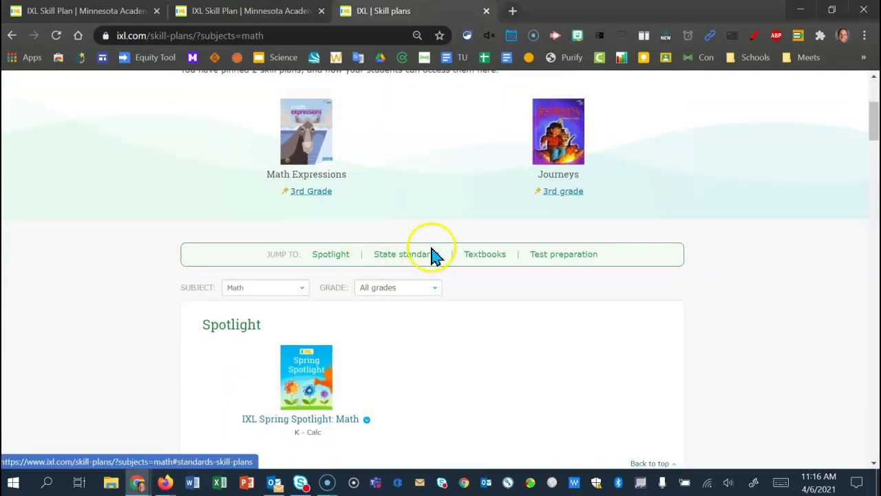
{"action": "left_click", "coordinate": [297, 289]}
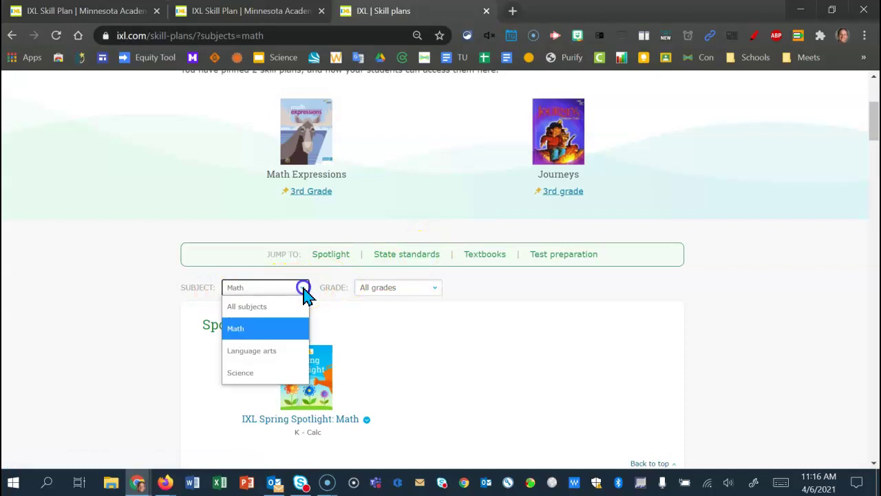
{"action": "left_click", "coordinate": [238, 307]}
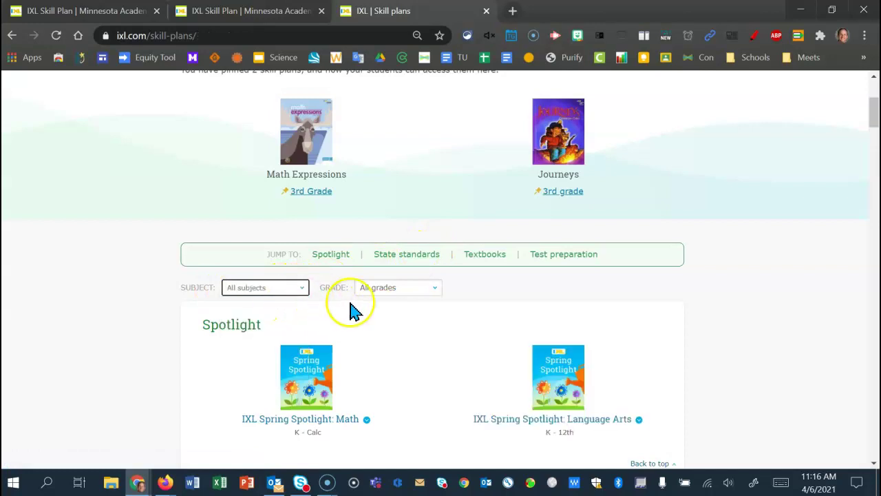
{"action": "left_click", "coordinate": [436, 289]}
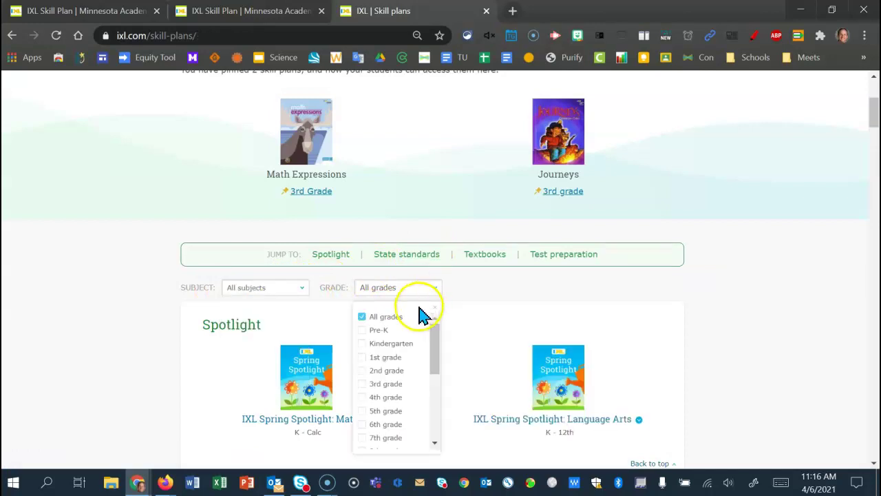
{"action": "left_click", "coordinate": [362, 385]}
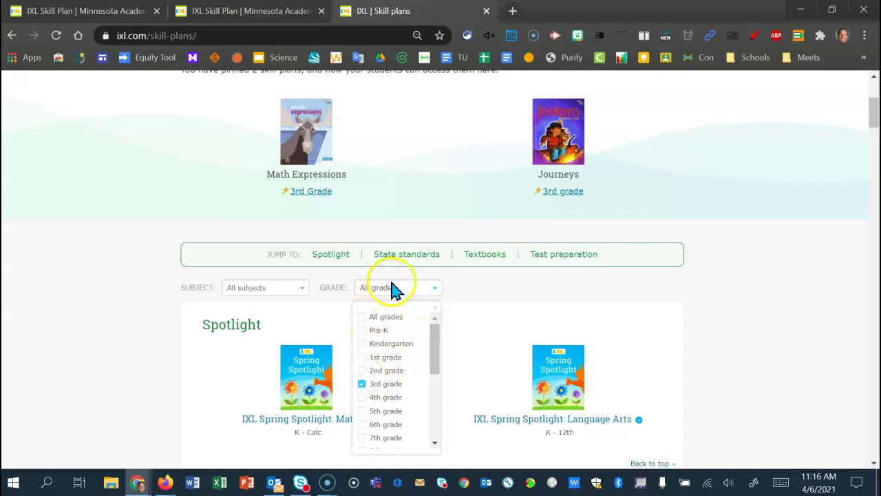
{"action": "left_click", "coordinate": [406, 254]}
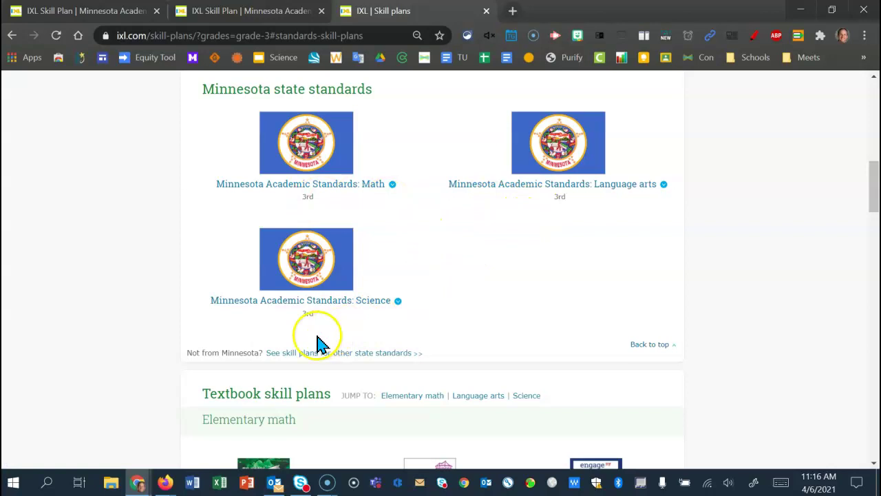
Step: Pin the 3rd grade Minnesota Academic Standards skill plans for Math, Language arts and Science
{"action": "left_click", "coordinate": [393, 185]}
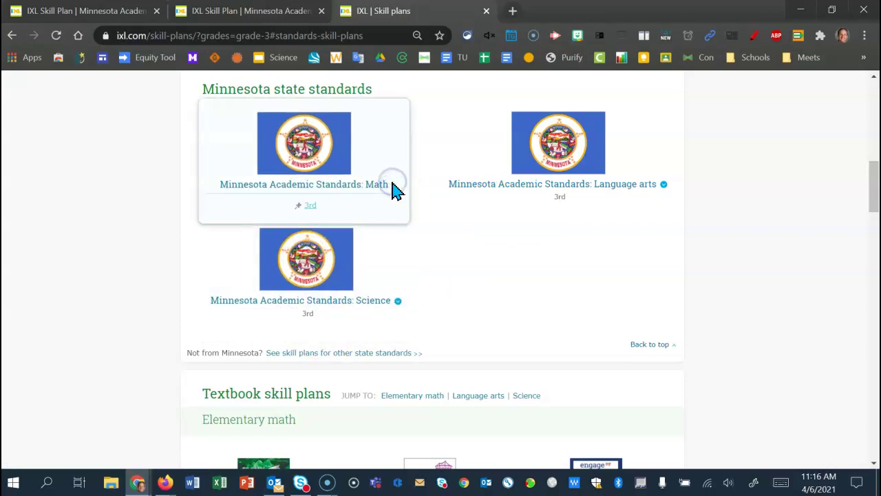
{"action": "left_click", "coordinate": [299, 206]}
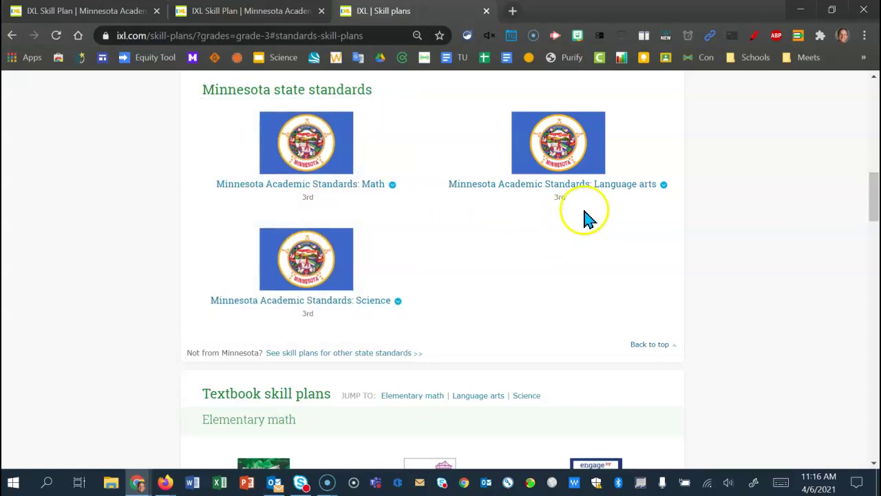
{"action": "mouse_move", "coordinate": [667, 187]}
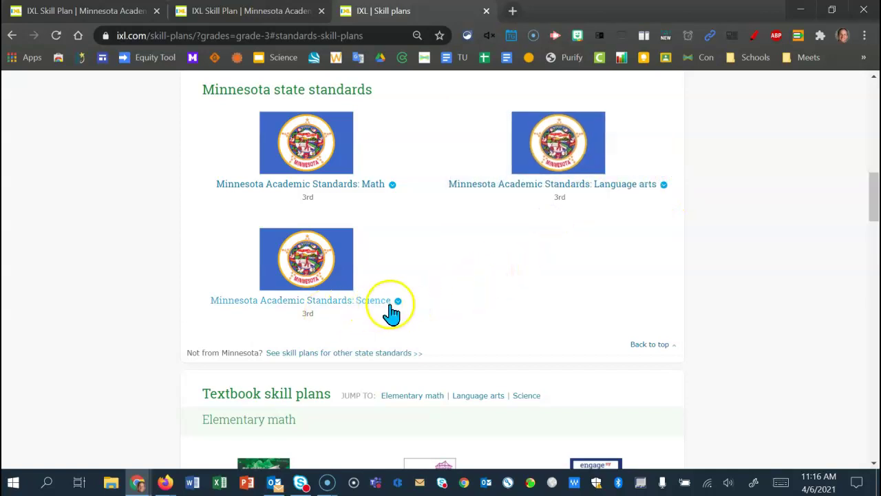
{"action": "mouse_move", "coordinate": [398, 306]}
{"action": "left_click", "coordinate": [300, 321]}
{"action": "left_click", "coordinate": [540, 268]}
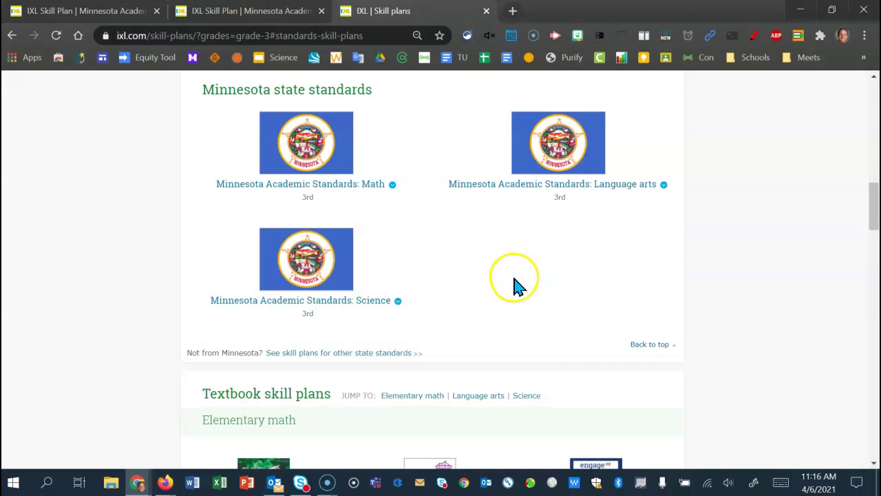
Step: Refresh the Skill plans page and review the skill plans listed as pinned for students
{"action": "scroll", "coordinate": [476, 283], "scroll_direction": "up", "scroll_amount": 6}
{"action": "scroll", "coordinate": [413, 241], "scroll_direction": "up", "scroll_amount": 3}
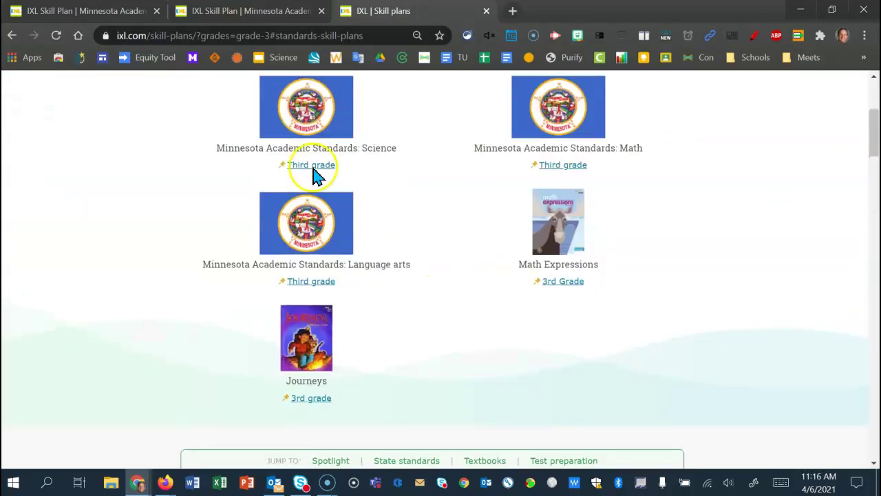
{"action": "scroll", "coordinate": [137, 94], "scroll_direction": "up", "scroll_amount": 3}
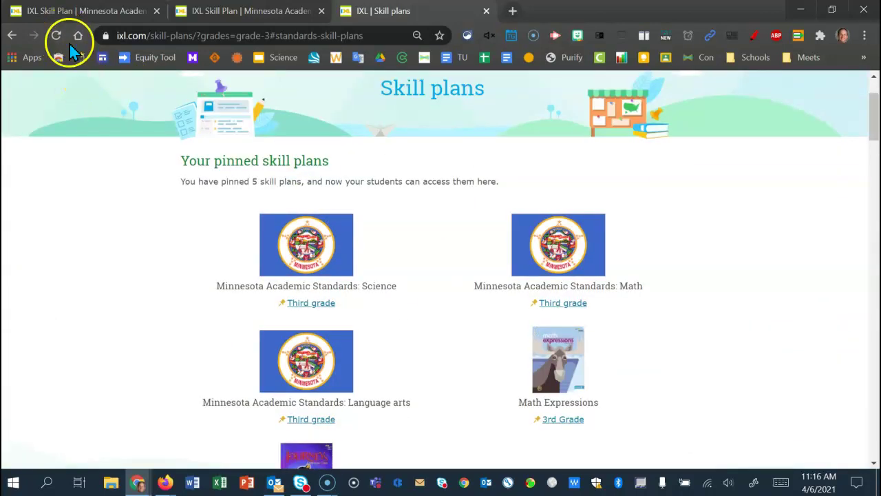
{"action": "left_click", "coordinate": [55, 36]}
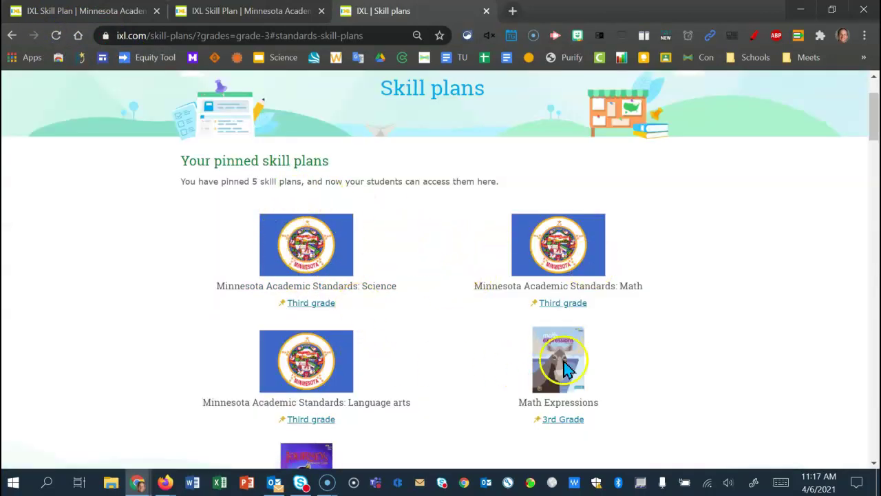
{"action": "scroll", "coordinate": [689, 337], "scroll_direction": "down", "scroll_amount": 1}
{"action": "scroll", "coordinate": [455, 338], "scroll_direction": "down", "scroll_amount": 2}
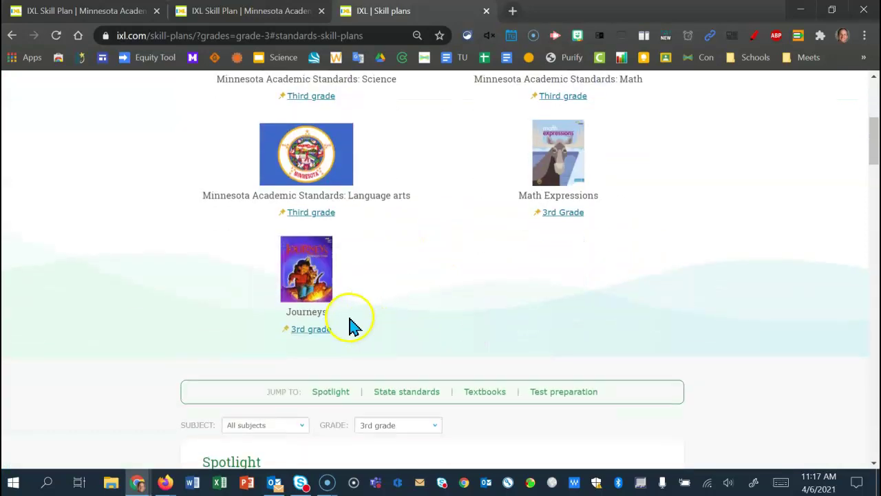
{"action": "scroll", "coordinate": [503, 255], "scroll_direction": "up", "scroll_amount": 2}
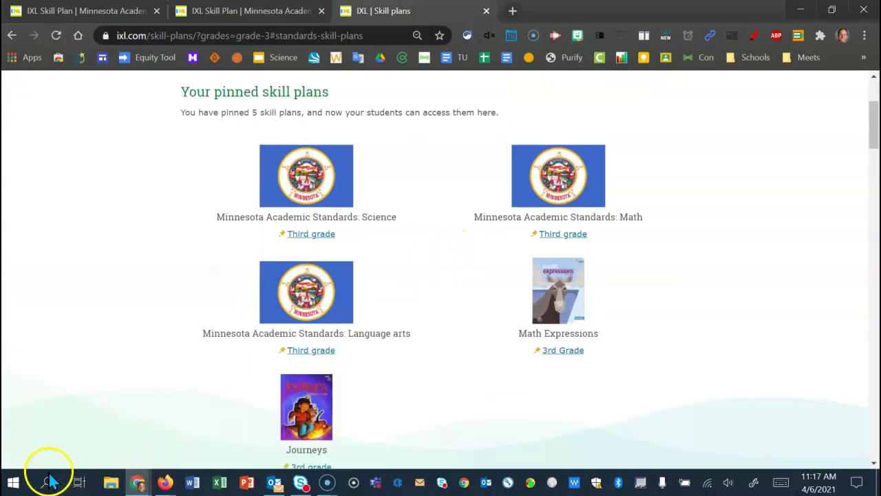
{"action": "scroll", "coordinate": [142, 223], "scroll_direction": "up", "scroll_amount": 1}
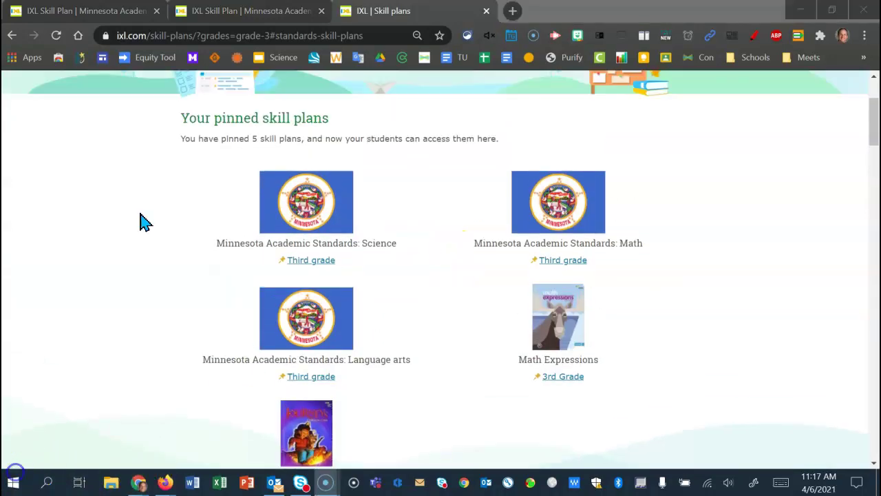
Step: Open the pinned third grade Minnesota math standards plan and look through its Geometry & Measurement skills
{"action": "left_click", "coordinate": [563, 261]}
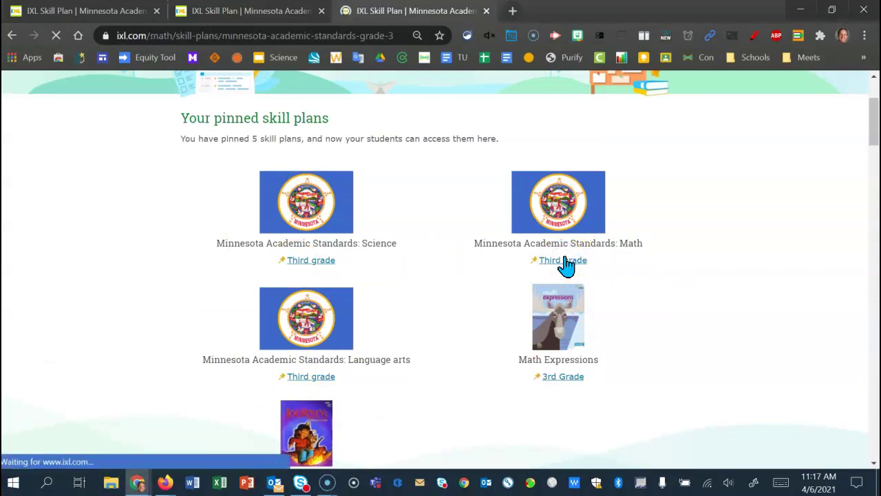
{"action": "left_click", "coordinate": [468, 249]}
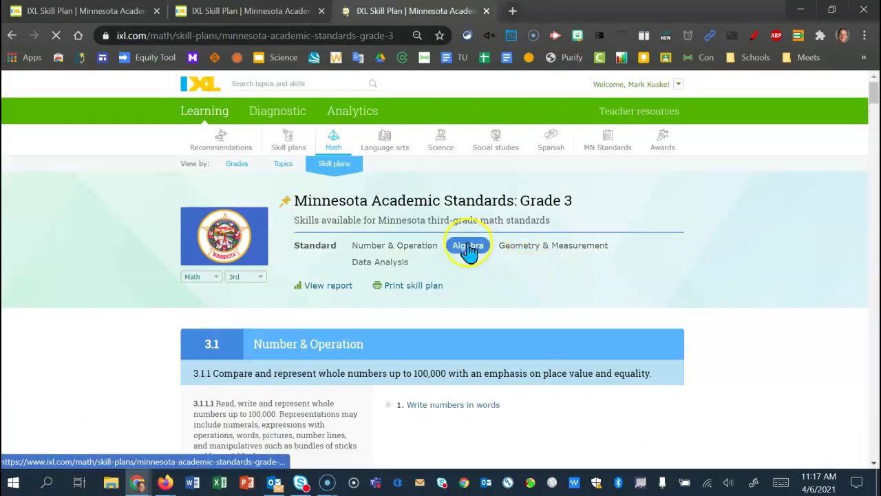
{"action": "left_click", "coordinate": [528, 247]}
{"action": "scroll", "coordinate": [641, 272], "scroll_direction": "down", "scroll_amount": 3}
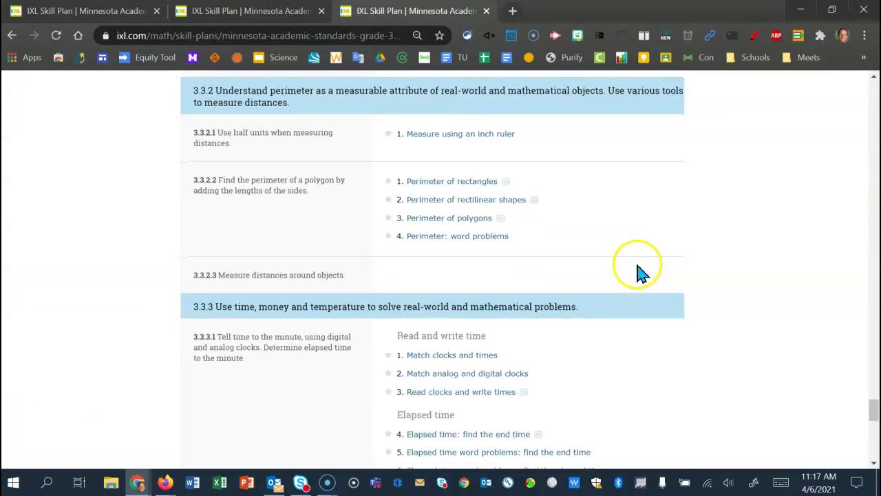
{"action": "scroll", "coordinate": [637, 272], "scroll_direction": "down", "scroll_amount": 2}
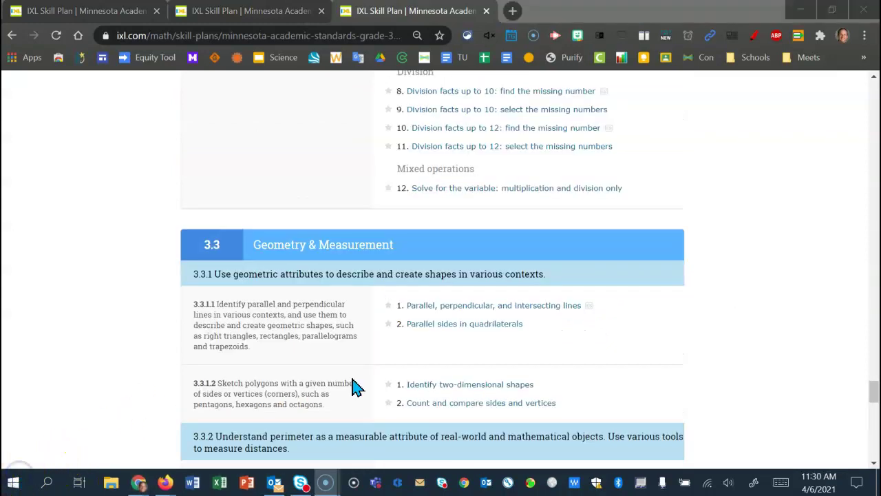
Step: Leave the grade 3 Minnesota math skill plan and open the Analytics dashboard
{"action": "scroll", "coordinate": [352, 388], "scroll_direction": "up", "scroll_amount": 20}
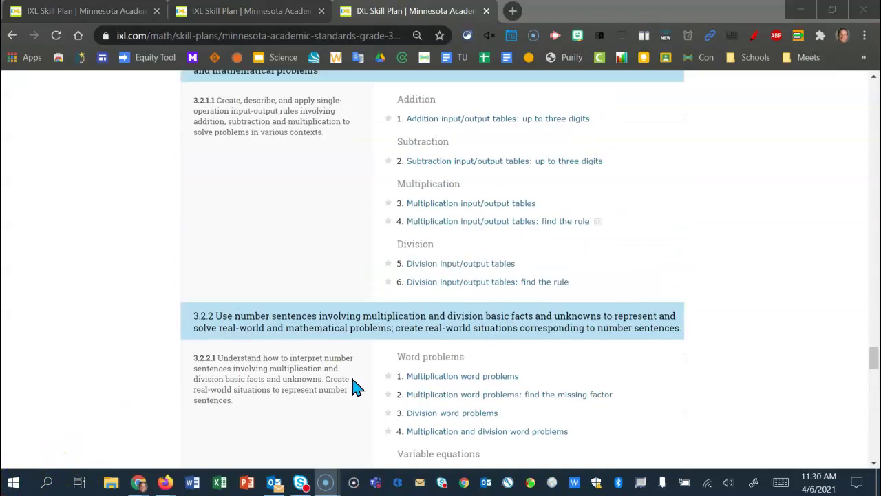
{"action": "scroll", "coordinate": [352, 388], "scroll_direction": "up", "scroll_amount": 20}
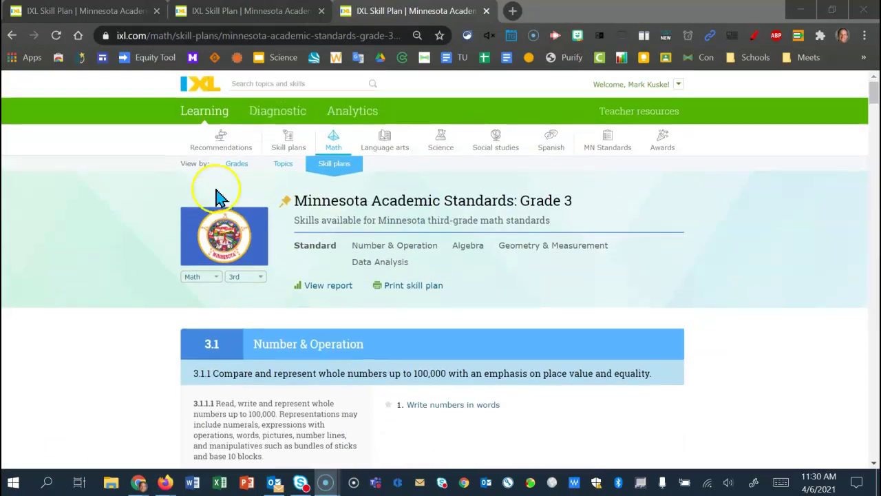
{"action": "left_click", "coordinate": [352, 111]}
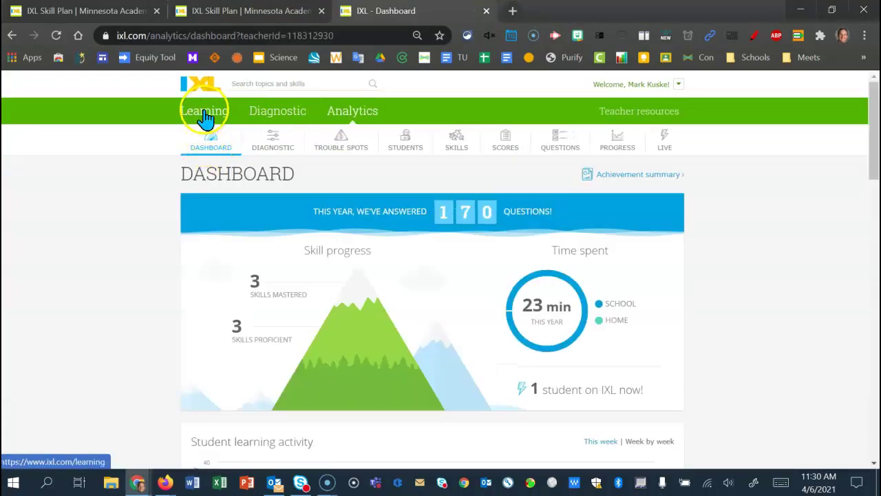
Step: Go from the Learning area to the Math skill plans and review all the plans pinned for students
{"action": "left_click", "coordinate": [206, 117]}
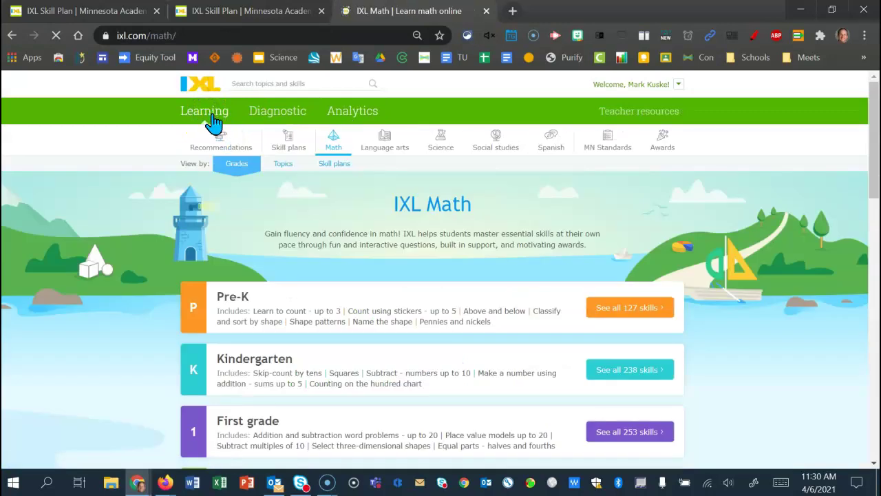
{"action": "left_click", "coordinate": [334, 165]}
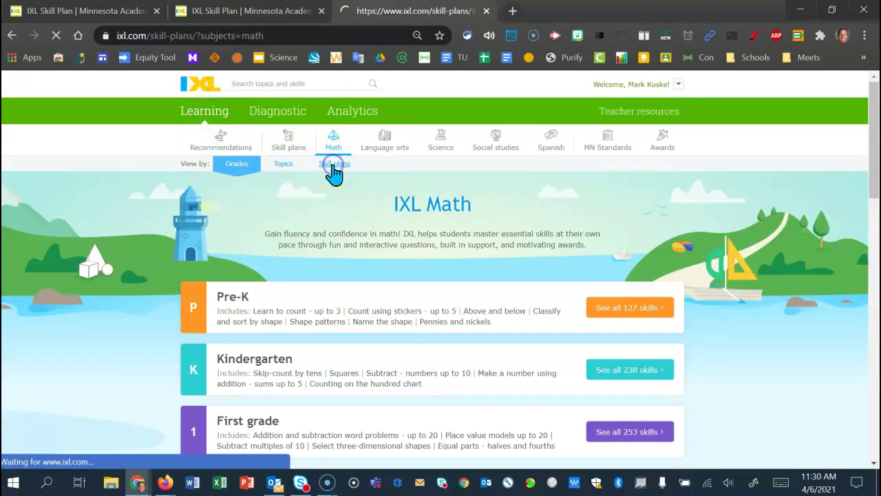
{"action": "scroll", "coordinate": [454, 309], "scroll_direction": "down", "scroll_amount": 2}
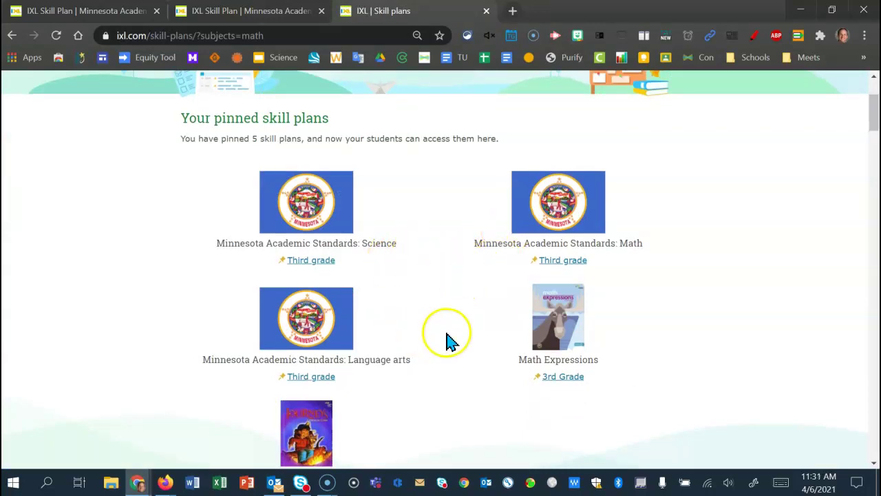
{"action": "scroll", "coordinate": [449, 340], "scroll_direction": "down", "scroll_amount": 1}
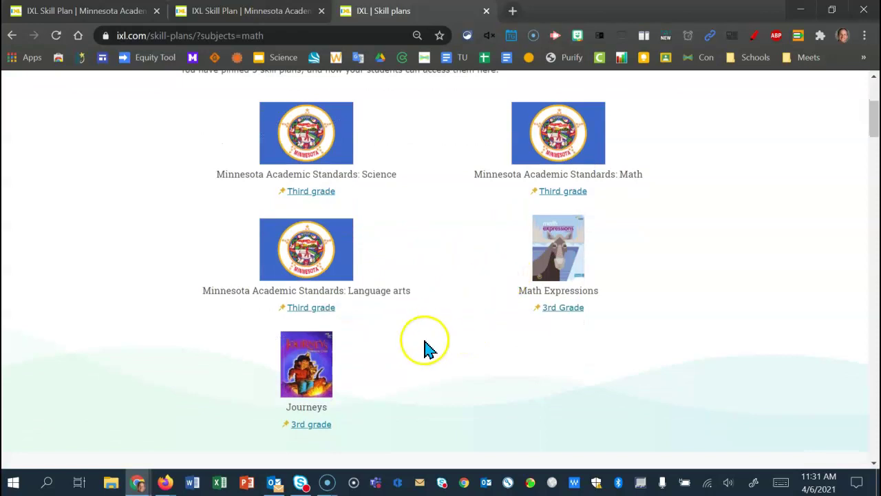